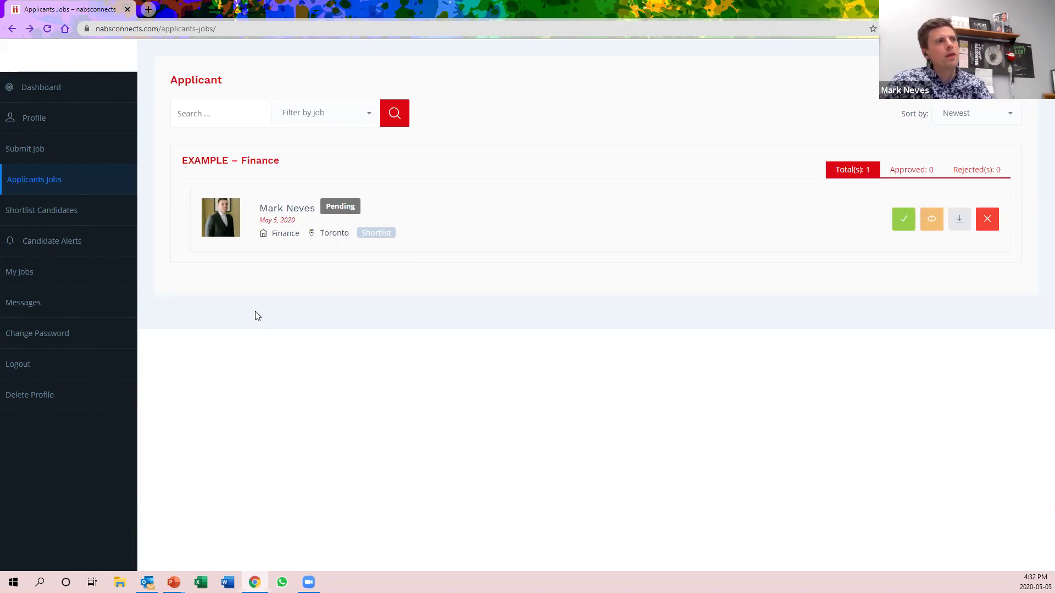
# Shortlist the pending EXAMPLE – Finance applicant and view the Candidate Shortlist page listing them
pyautogui.click(367, 236)
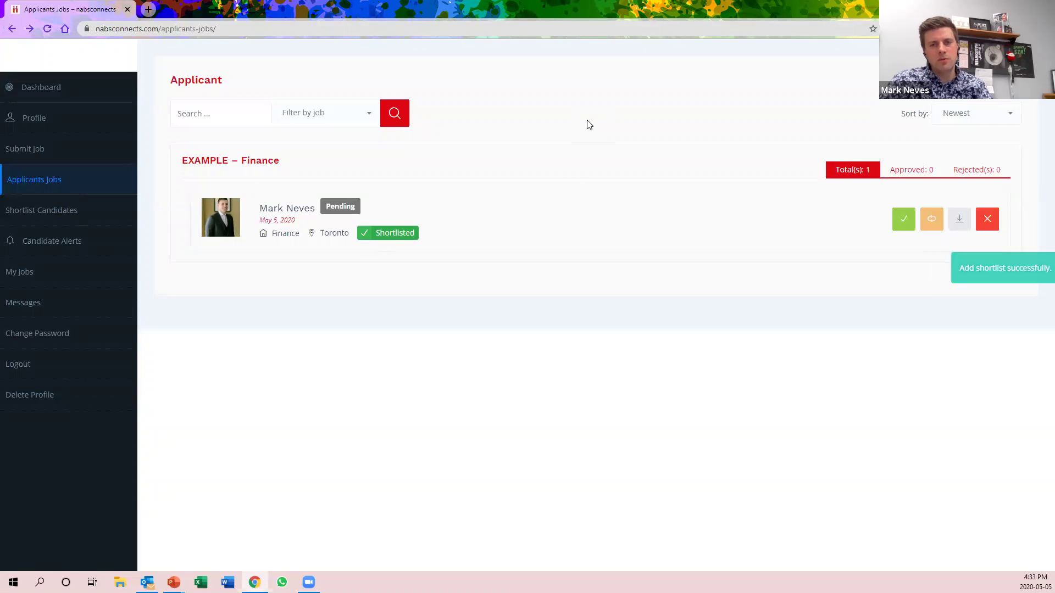
pyautogui.click(54, 209)
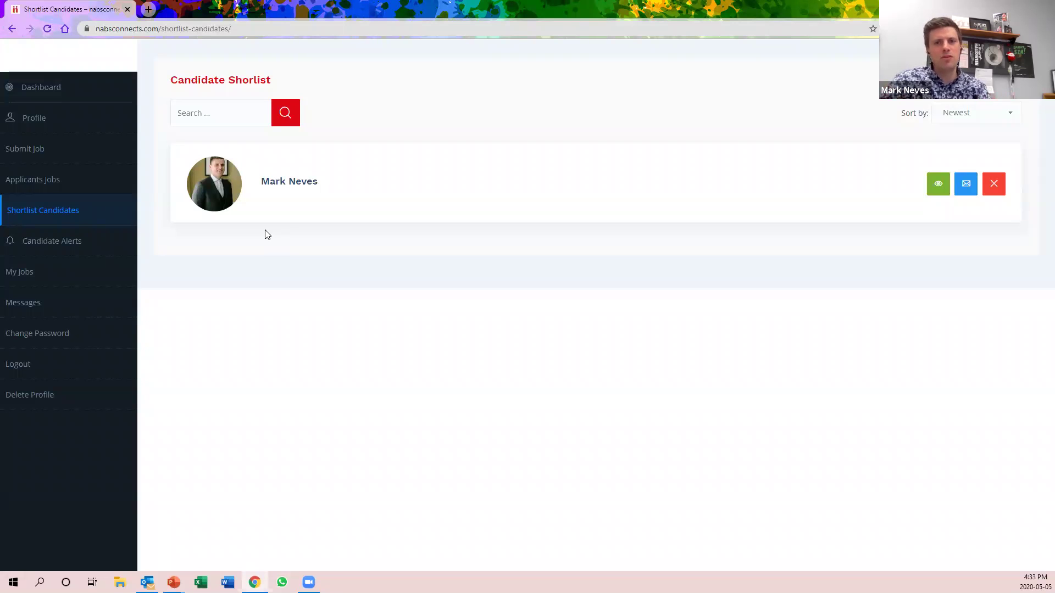
# Return to Applicants Jobs, where the Finance applicant now shows Pending and Shortlisted
pyautogui.click(45, 188)
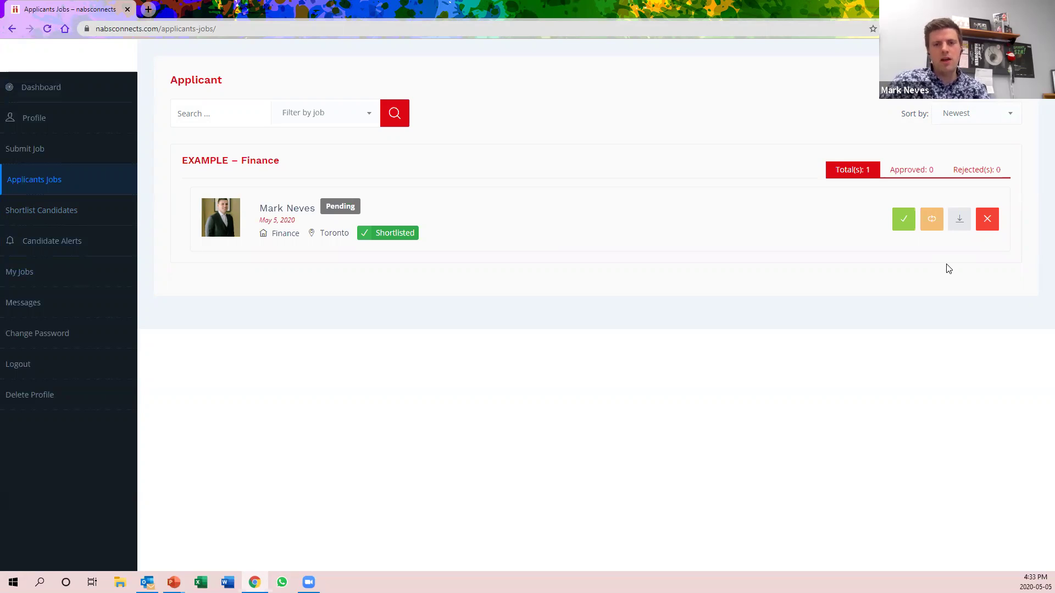
# Download the Finance applicant's CV, review the PDF, then close it to return to applicants
pyautogui.click(959, 219)
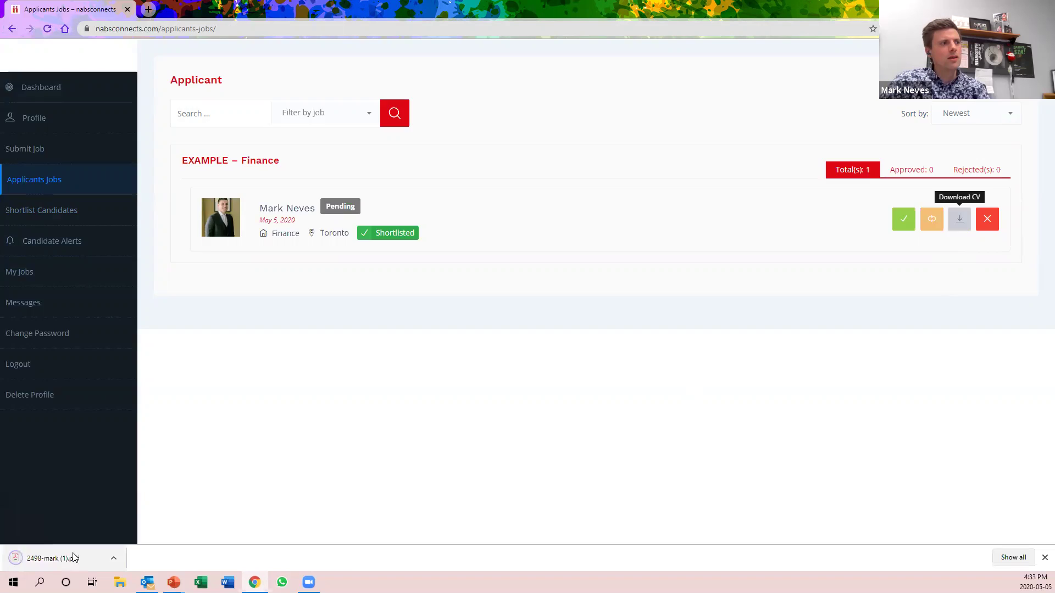
pyautogui.click(61, 559)
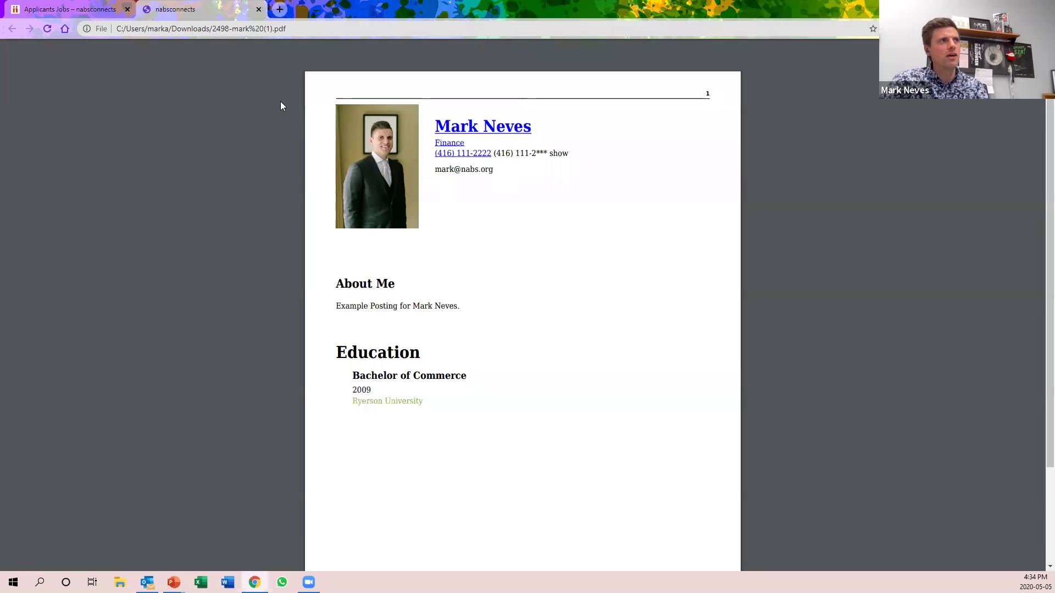
pyautogui.hotkey('ctrl', 'w')
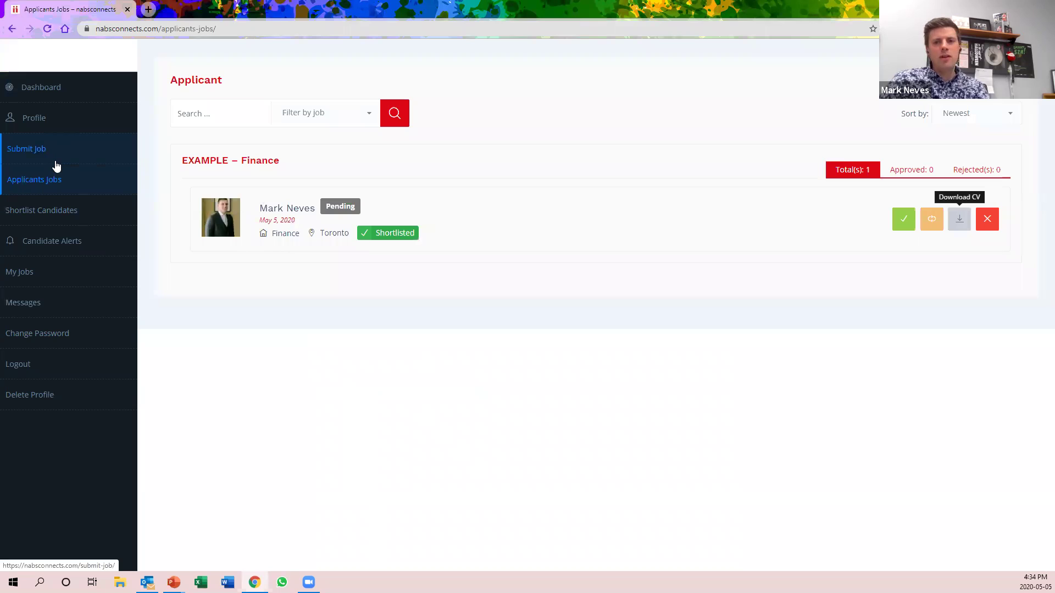
# Visit My Jobs and Applicants Jobs, then view the Dashboard: 1 posted job, 1 shortlisted, 1 review, 39 views
pyautogui.click(36, 273)
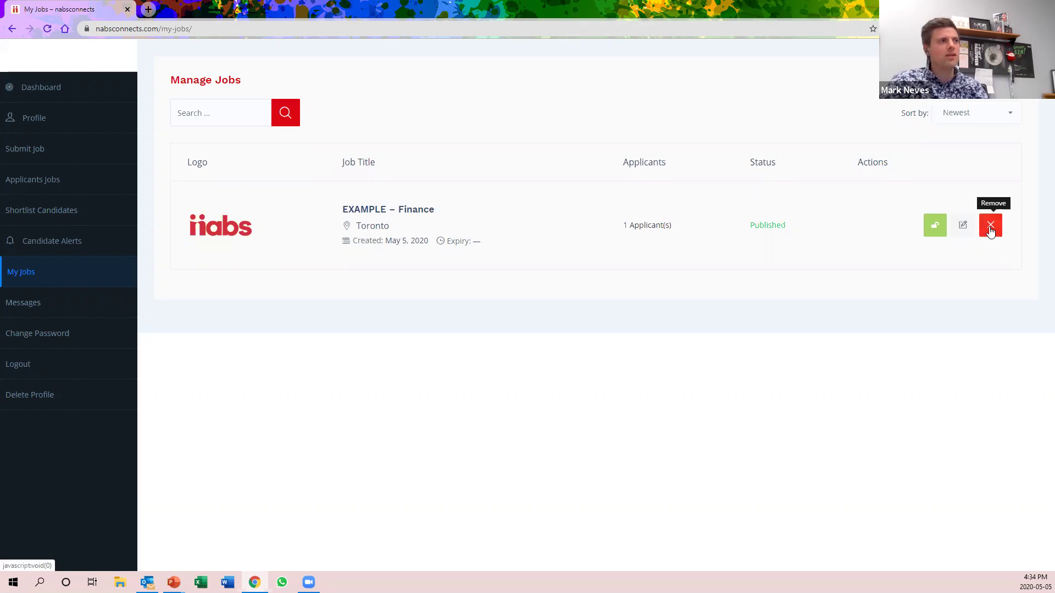
pyautogui.click(74, 188)
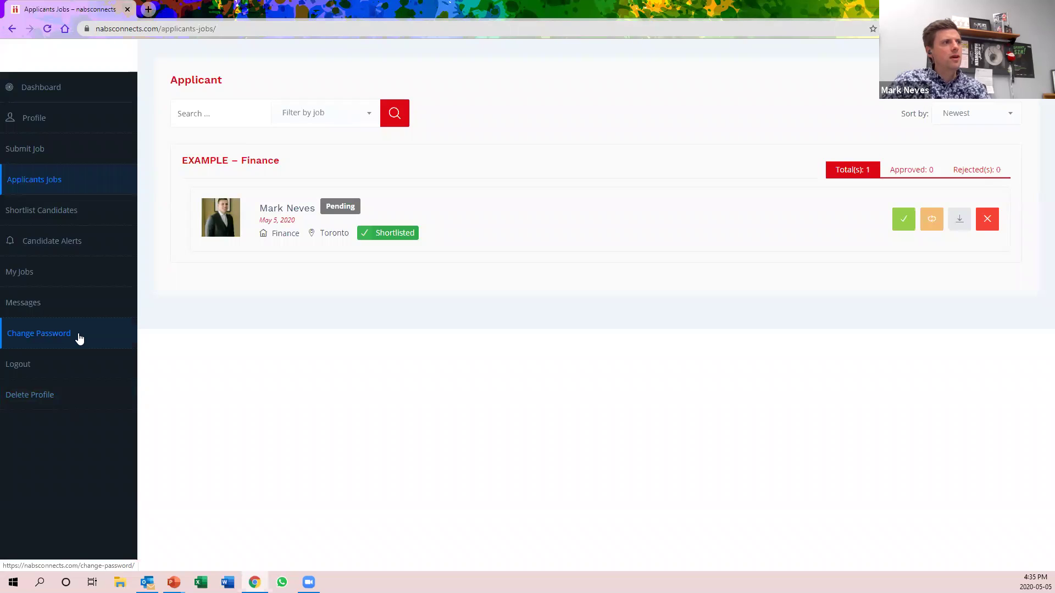
pyautogui.click(61, 87)
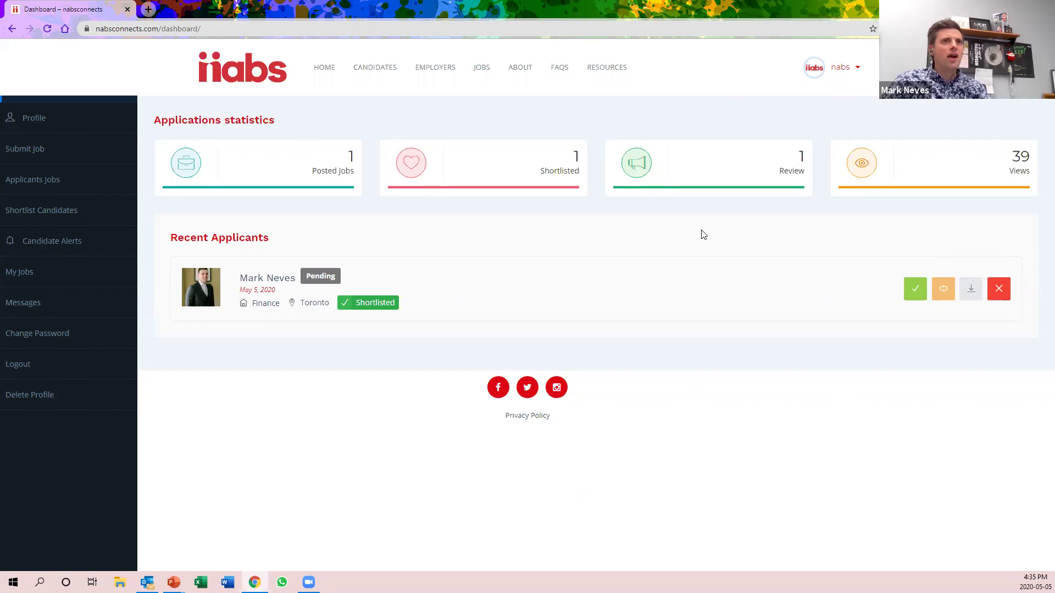
# Log out of the employer account and log back in with the candidate's email and password
pyautogui.click(841, 66)
pyautogui.click(799, 262)
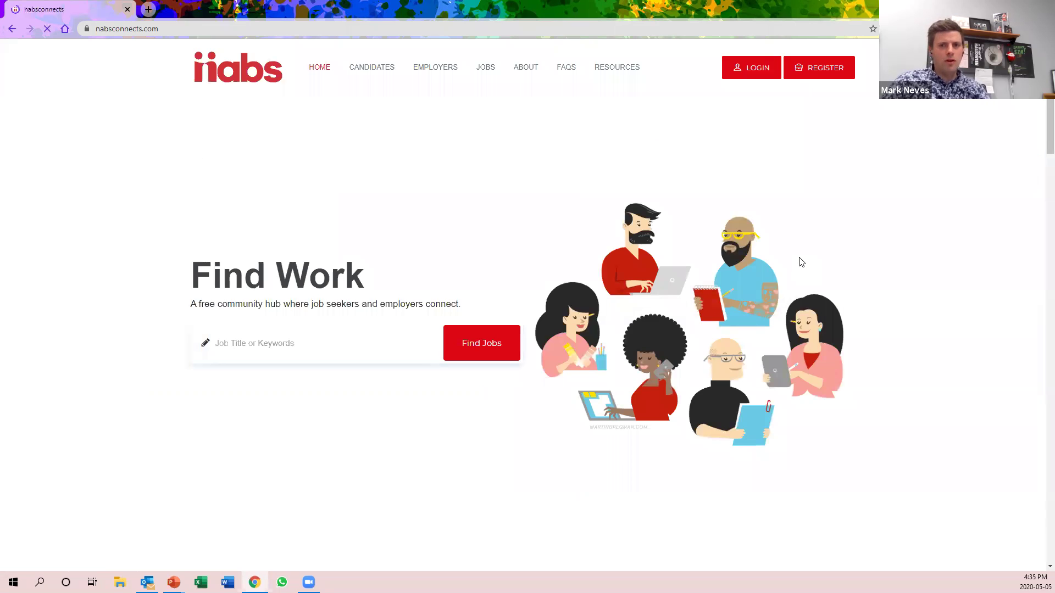
pyautogui.click(751, 65)
pyautogui.doubleClick(479, 256)
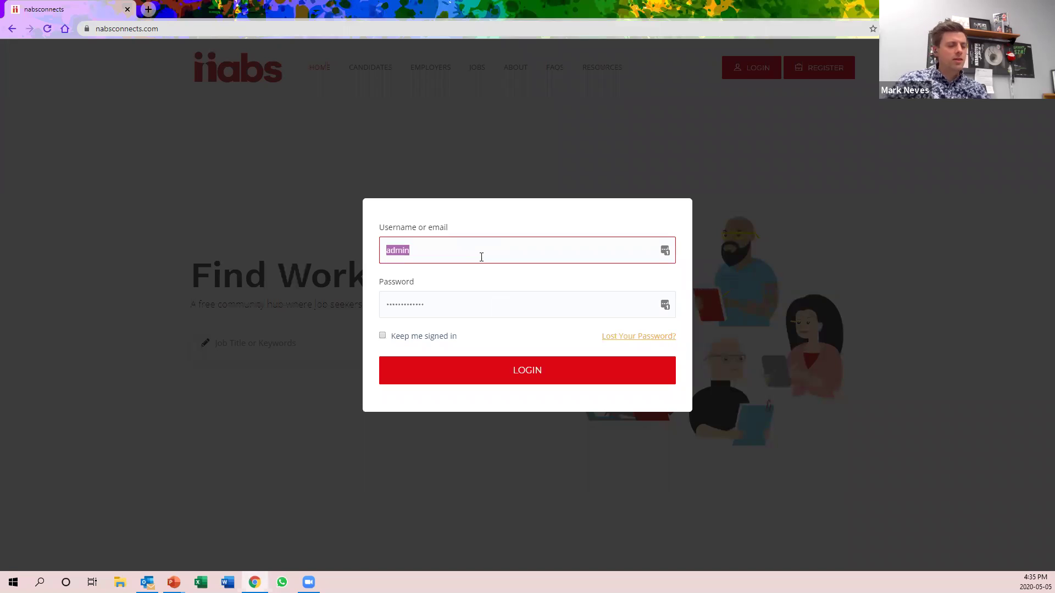
pyautogui.press('Tab')
pyautogui.write('•••••••••••')
pyautogui.press('Return')
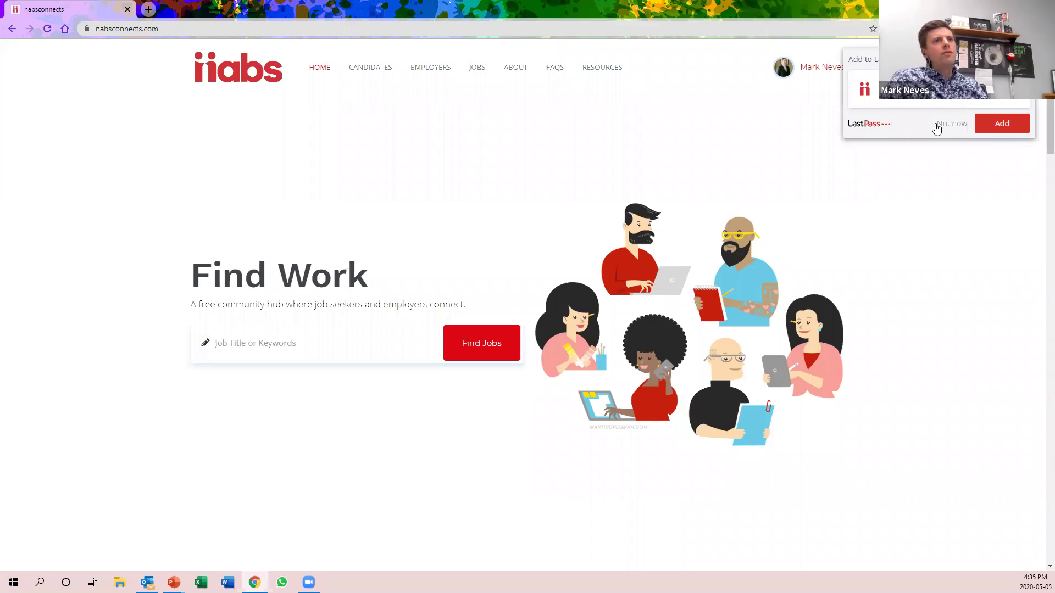
pyautogui.click(936, 124)
pyautogui.moveTo(822, 67)
pyautogui.click(769, 117)
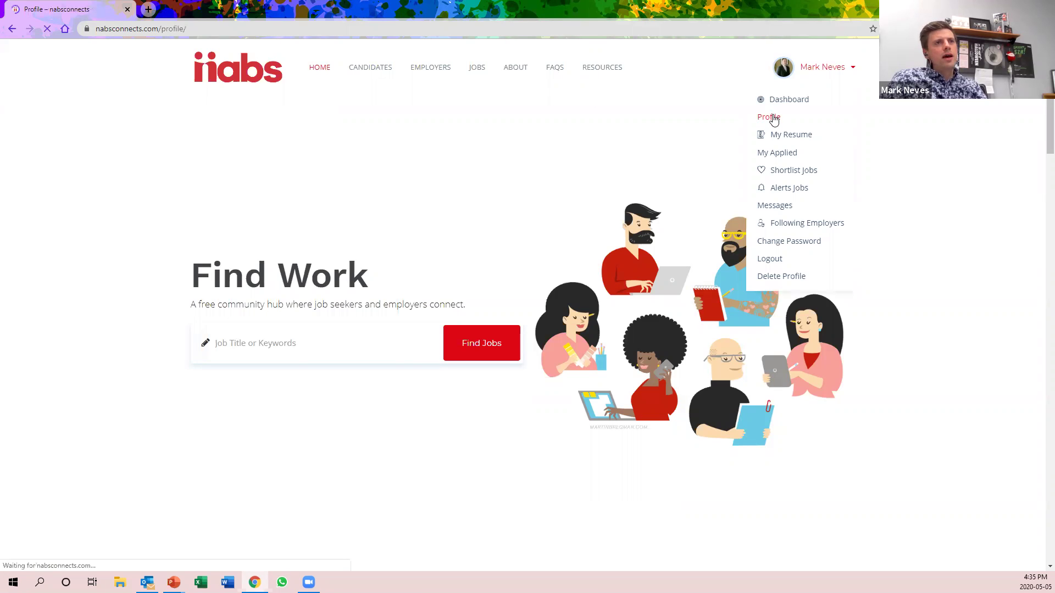
pyautogui.moveTo(817, 70)
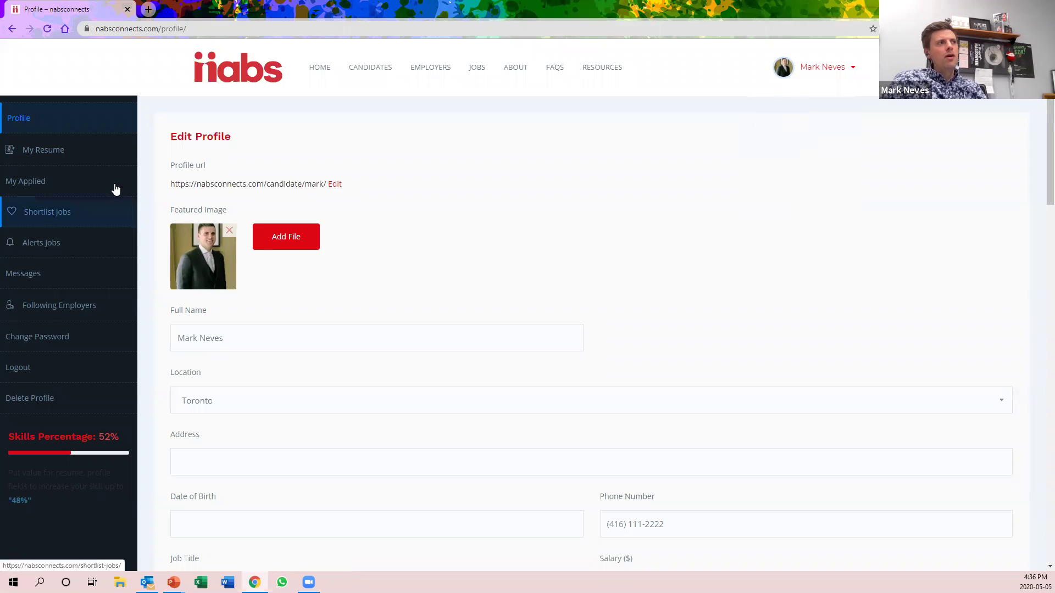
pyautogui.scroll(-1, 235, 156)
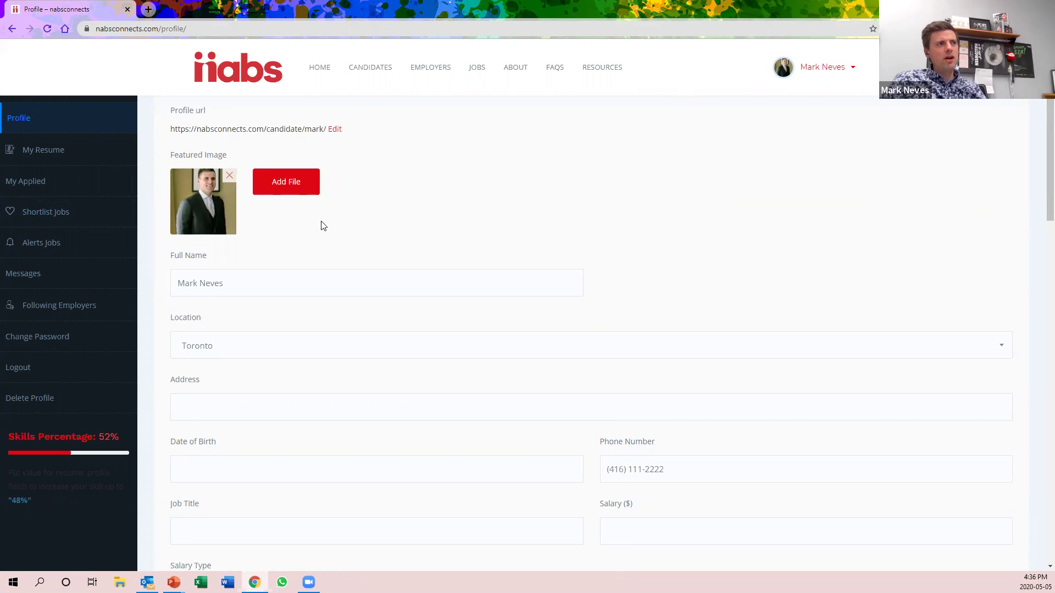
pyautogui.scroll(-1, 323, 222)
pyautogui.scroll(-2, 389, 285)
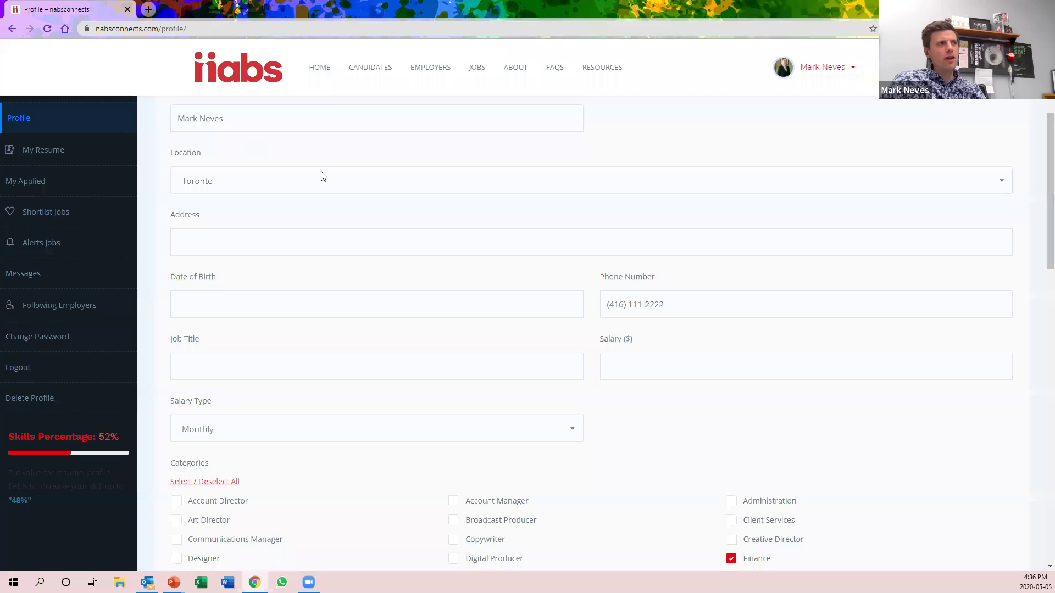
pyautogui.scroll(-1, 301, 294)
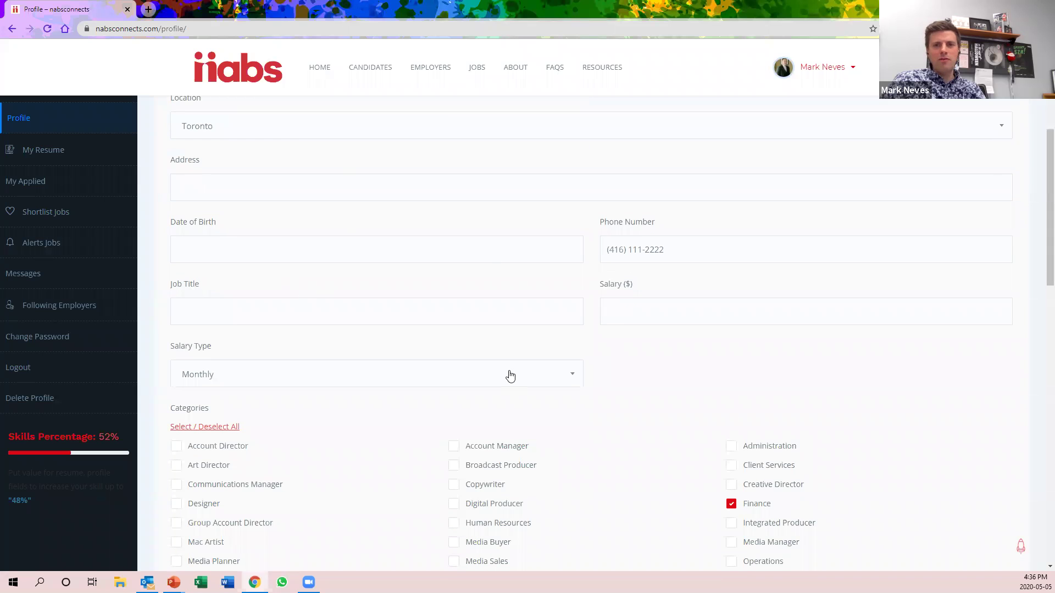
pyautogui.scroll(-3, 509, 374)
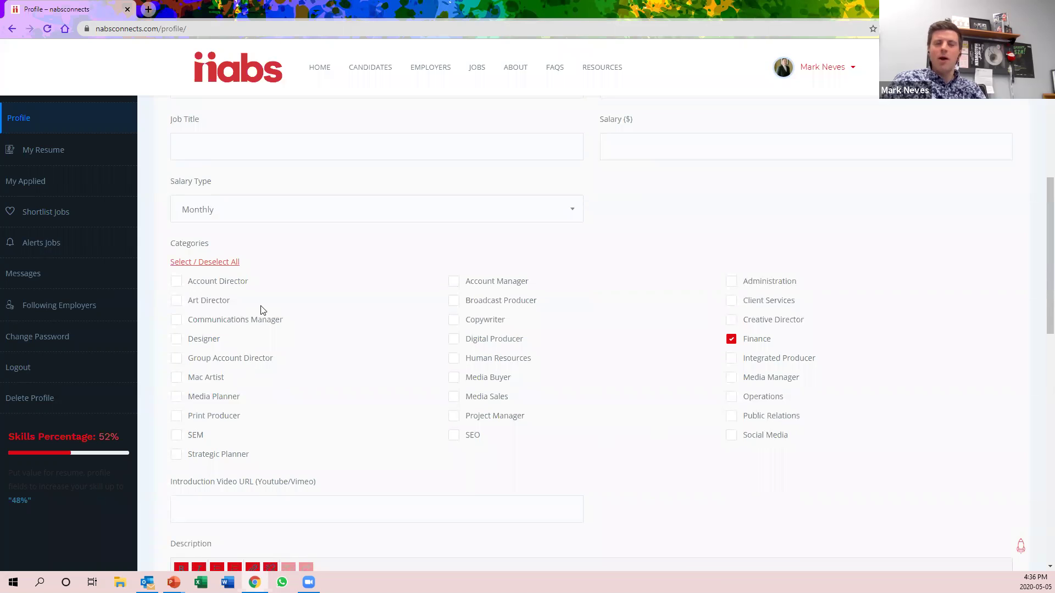
pyautogui.scroll(-1, 263, 310)
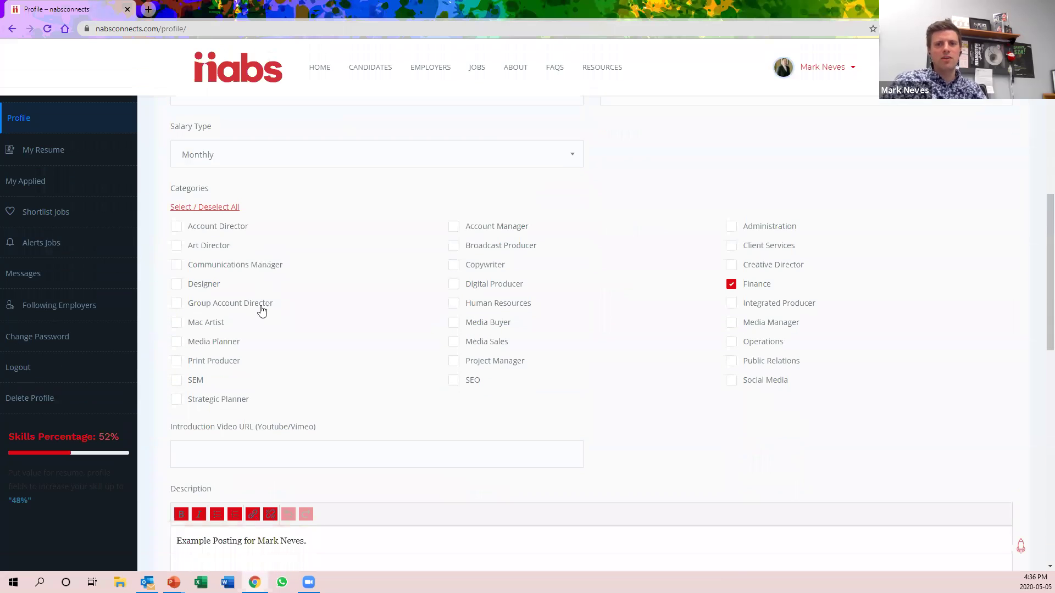
pyautogui.scroll(-3, 262, 311)
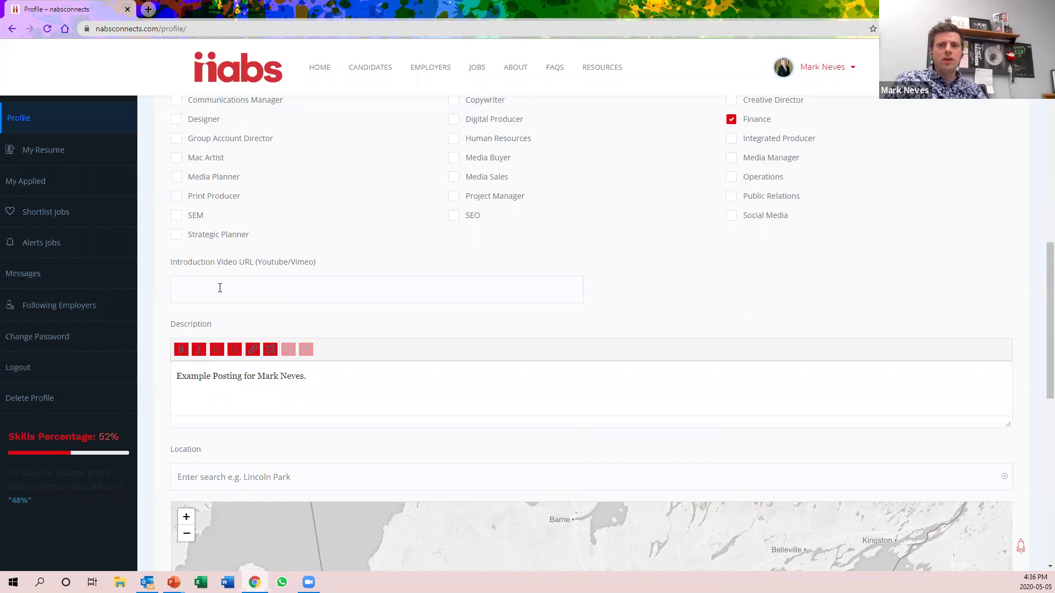
pyautogui.scroll(-5, 266, 261)
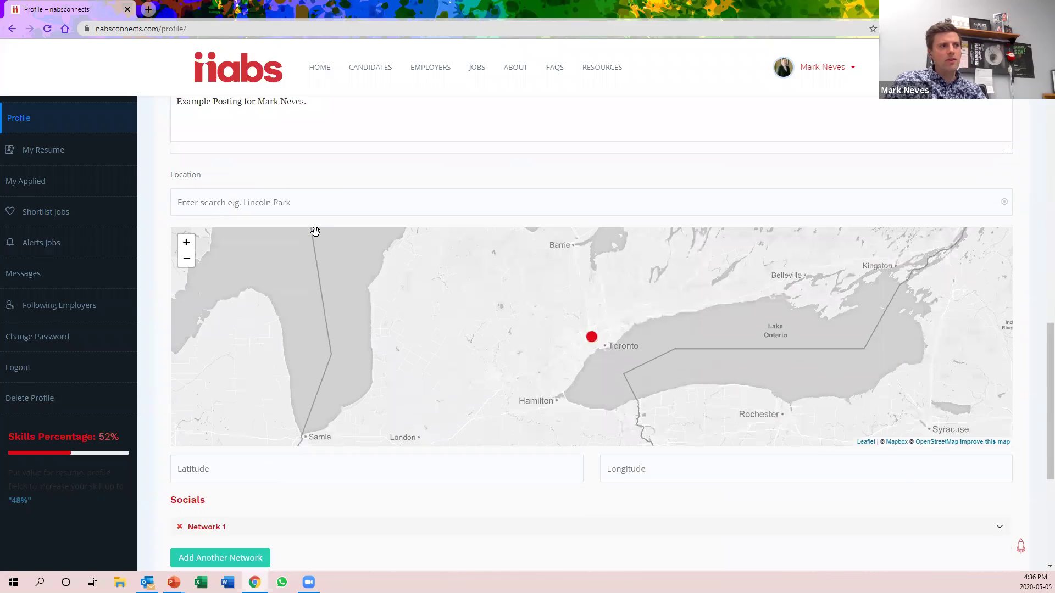
pyautogui.scroll(-2, 316, 229)
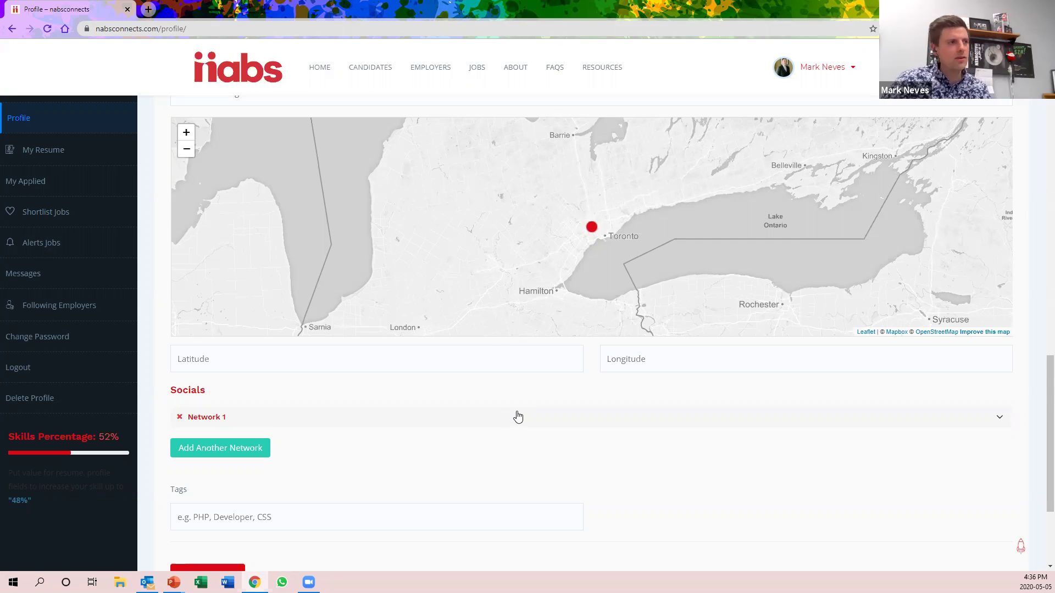
pyautogui.scroll(-2, 516, 415)
pyautogui.scroll(-2, 519, 408)
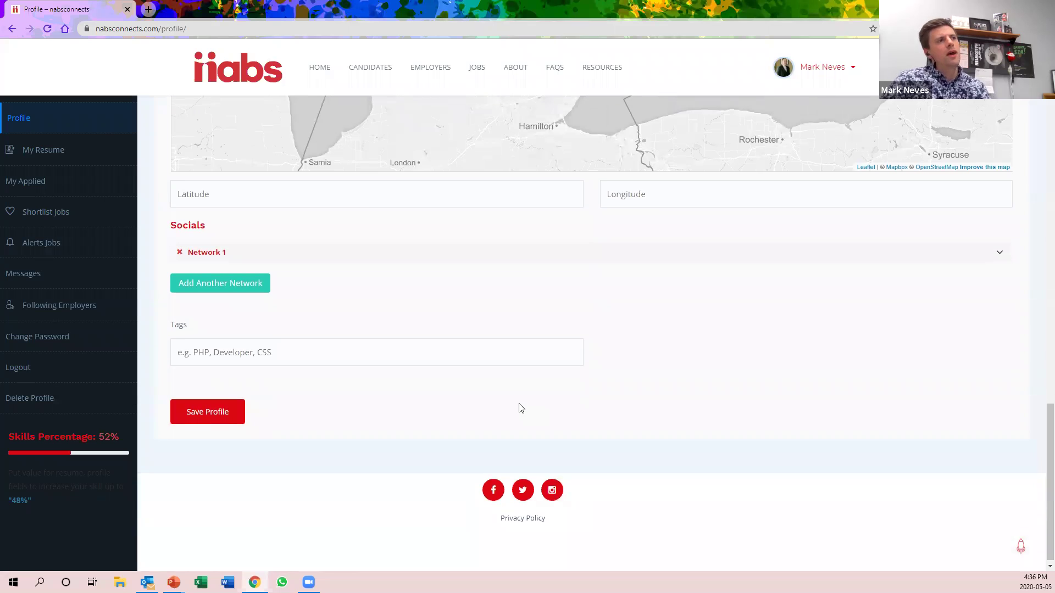
pyautogui.scroll(1, 525, 400)
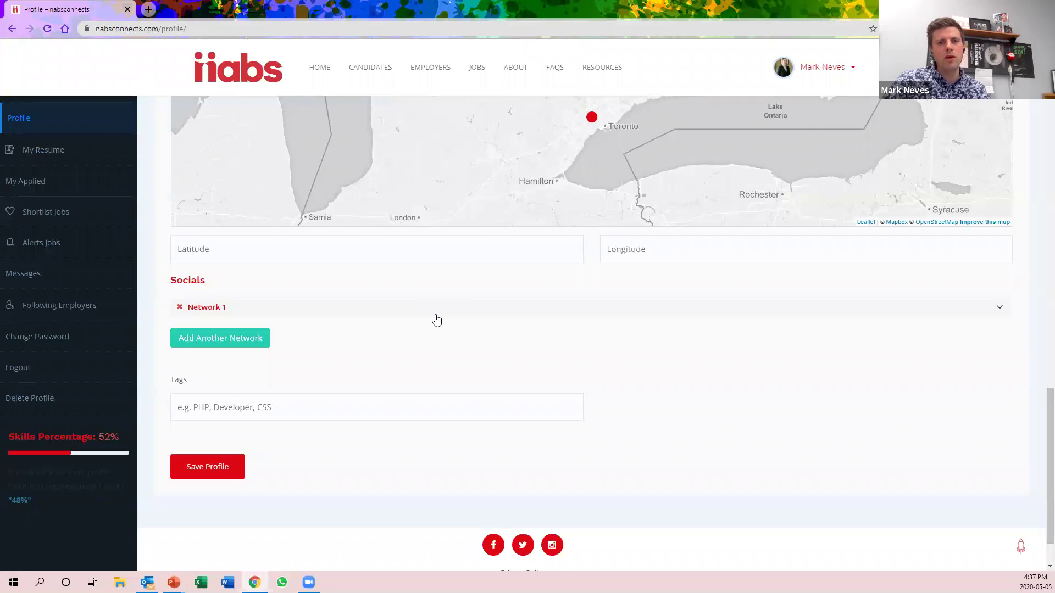
pyautogui.scroll(10, 471, 372)
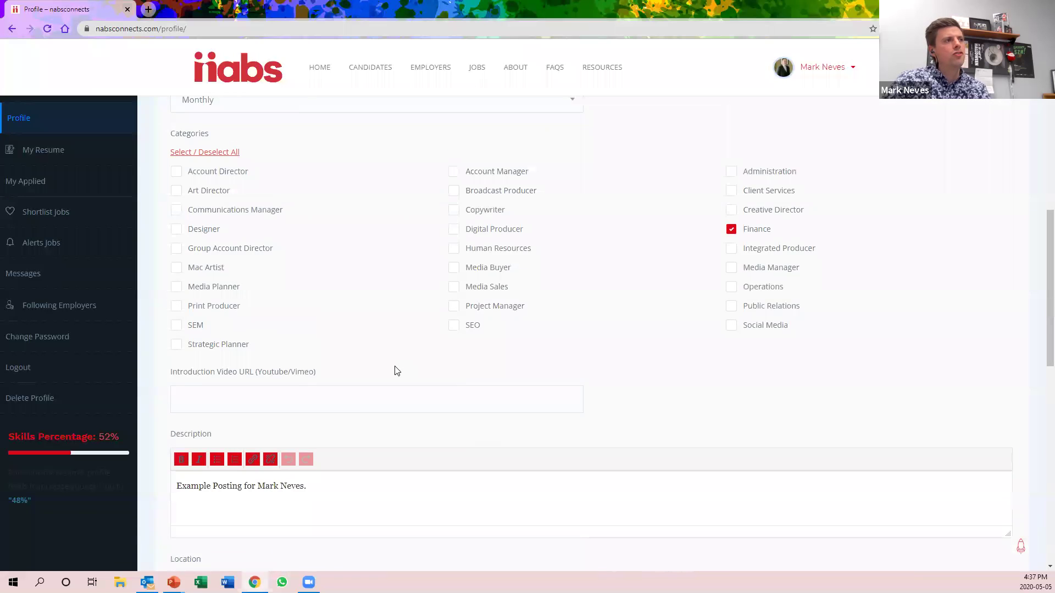
pyautogui.scroll(-10, 428, 327)
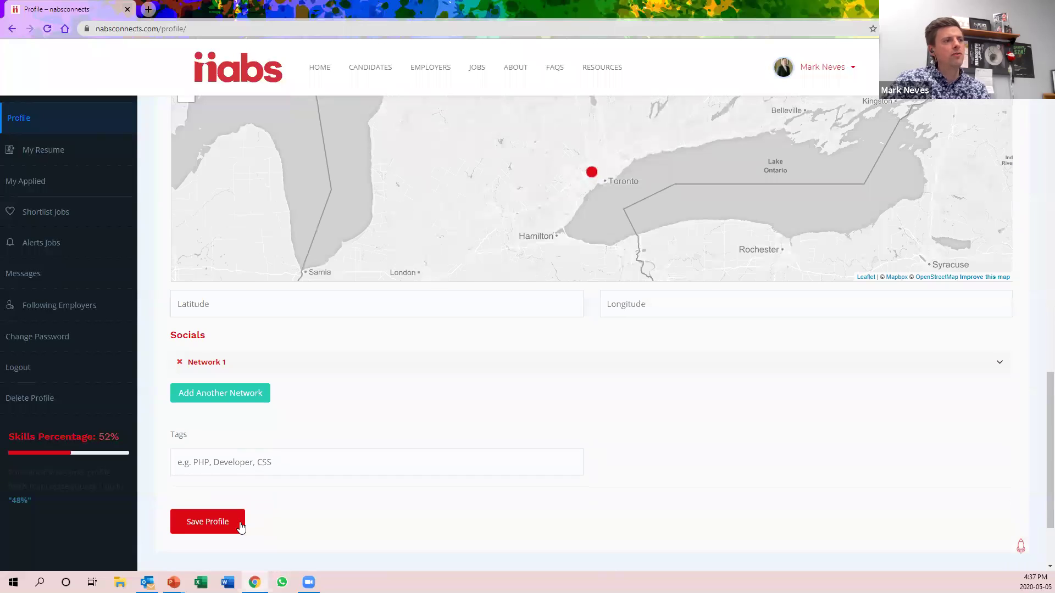
# Save the candidate profile and open Edit Resume showing RESUME-EXAMPLE-DOCUMENT.docx as the CV
pyautogui.click(241, 526)
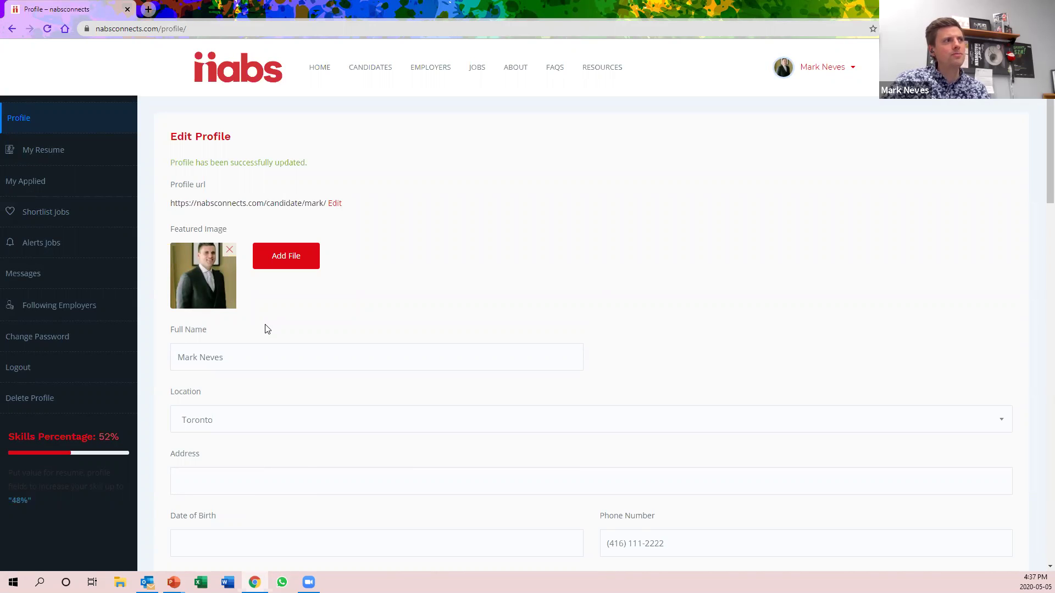
pyautogui.click(86, 152)
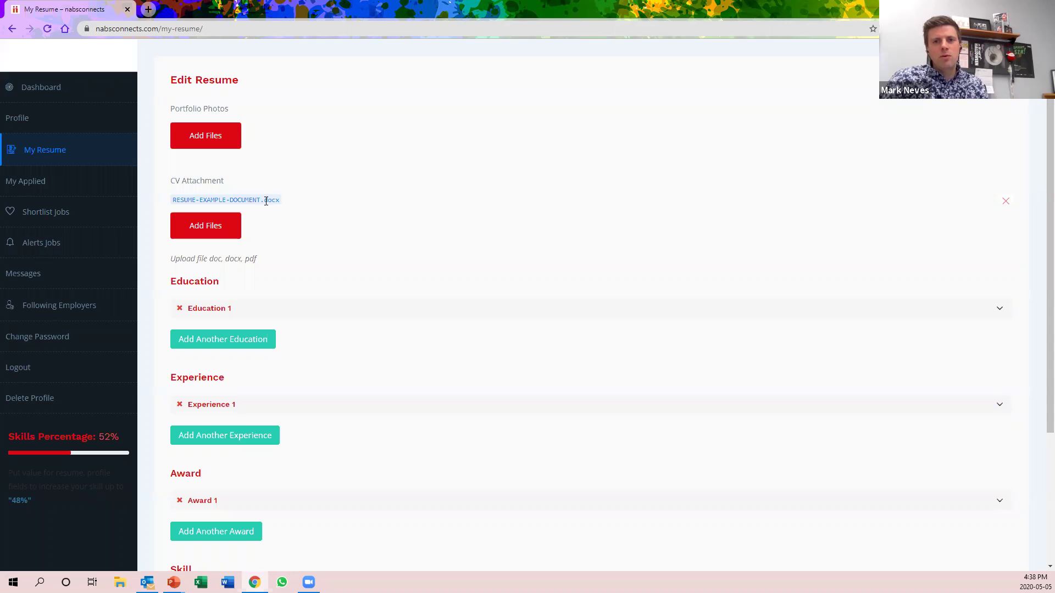
pyautogui.scroll(-1, 266, 201)
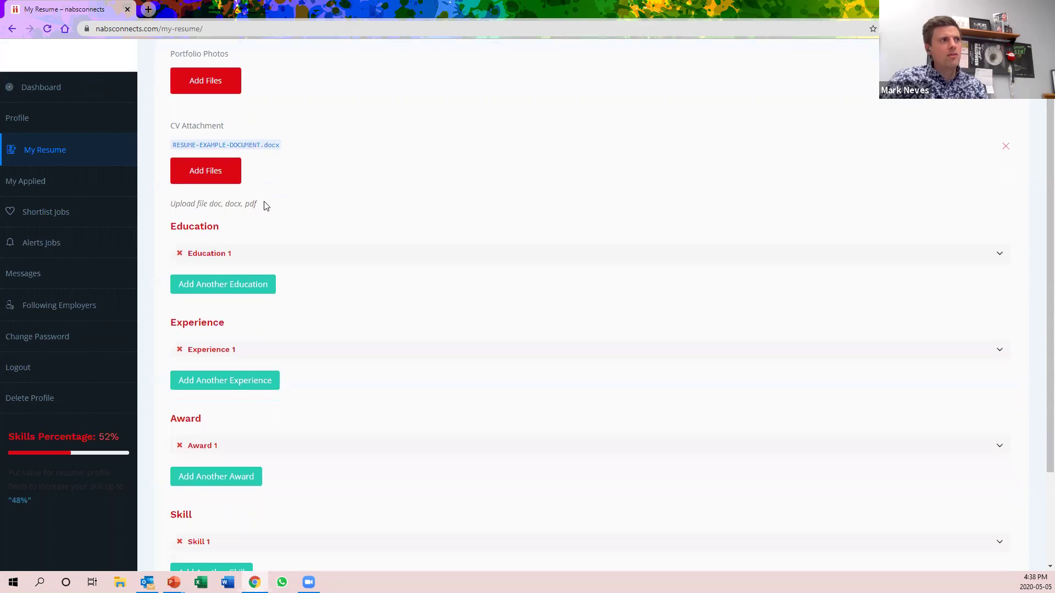
pyautogui.scroll(-1, 269, 208)
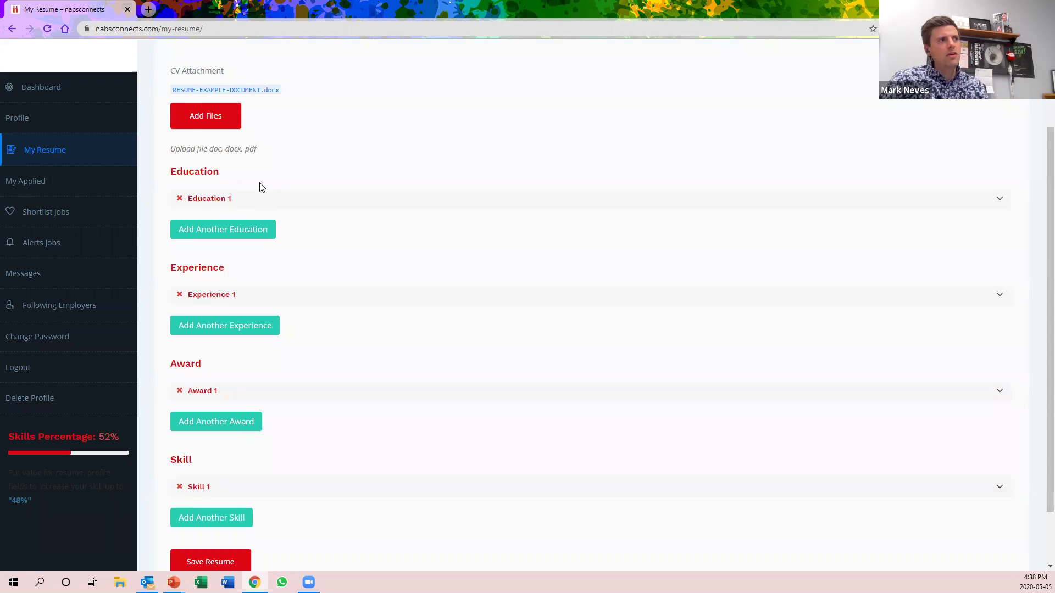
pyautogui.scroll(-1, 262, 184)
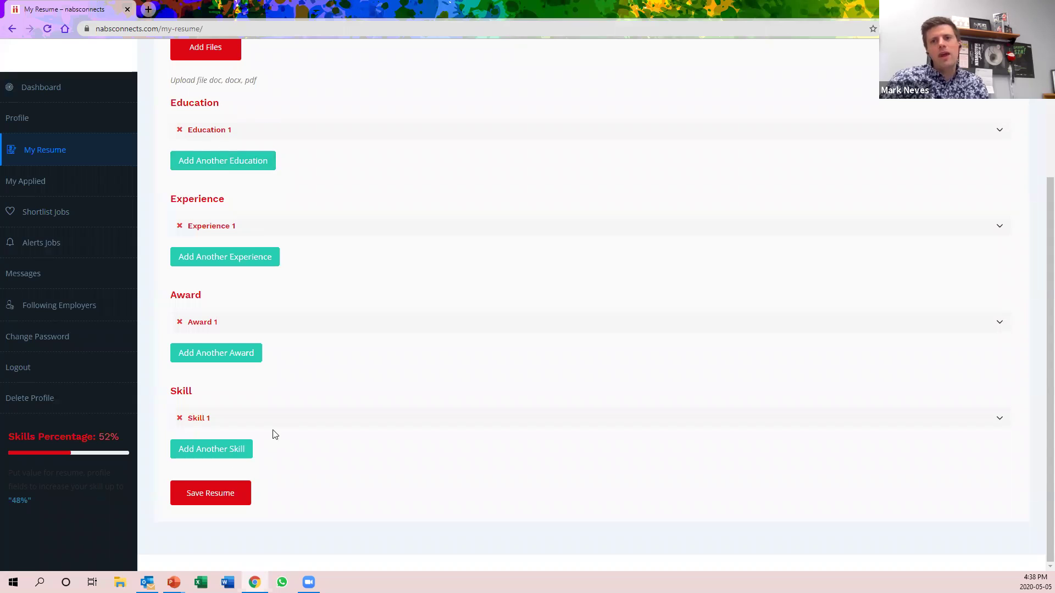
pyautogui.scroll(2, 273, 434)
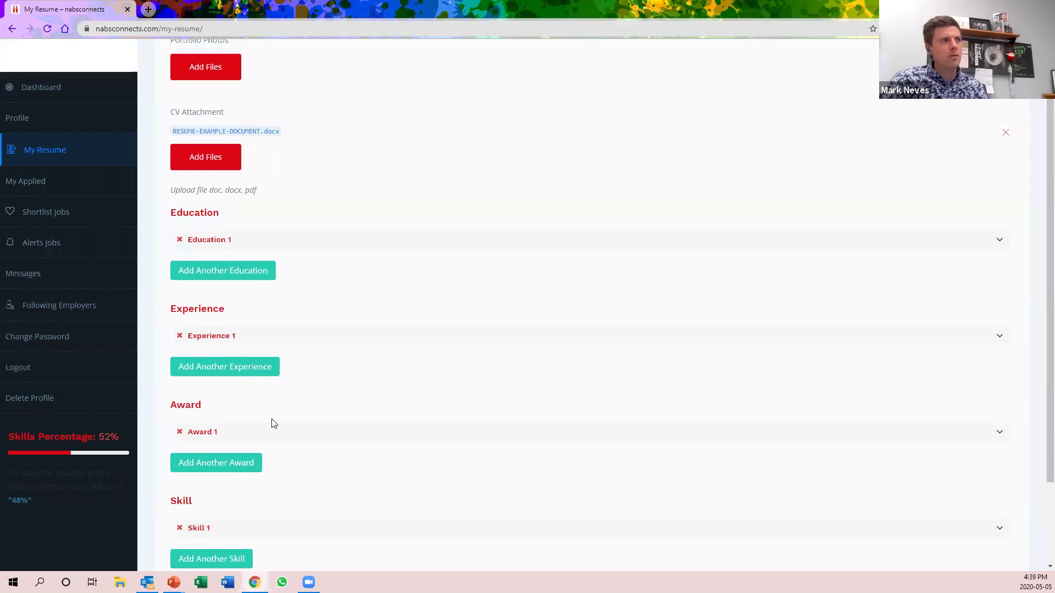
pyautogui.scroll(1, 273, 423)
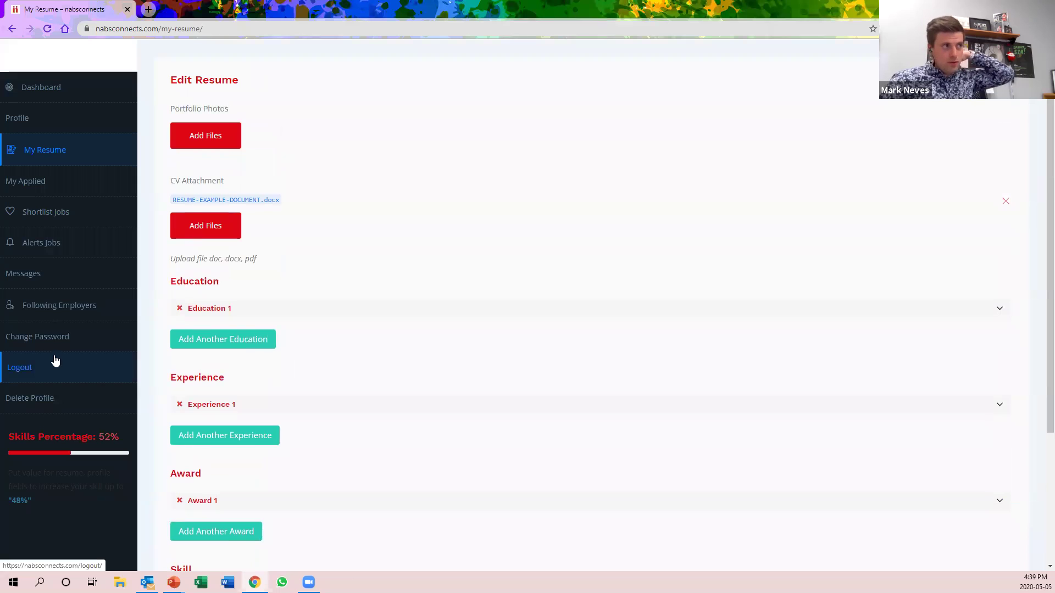
# From My Applied, unshortlist and re-shortlist EXAMPLE – Finance, then view the Jobs Shortlist containing it
pyautogui.click(65, 179)
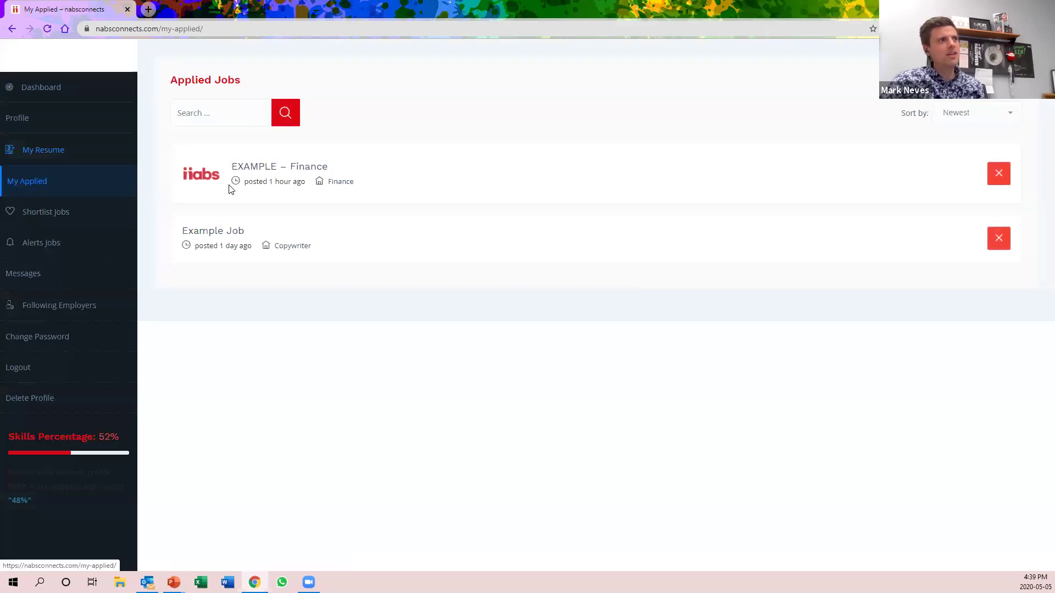
pyautogui.click(256, 171)
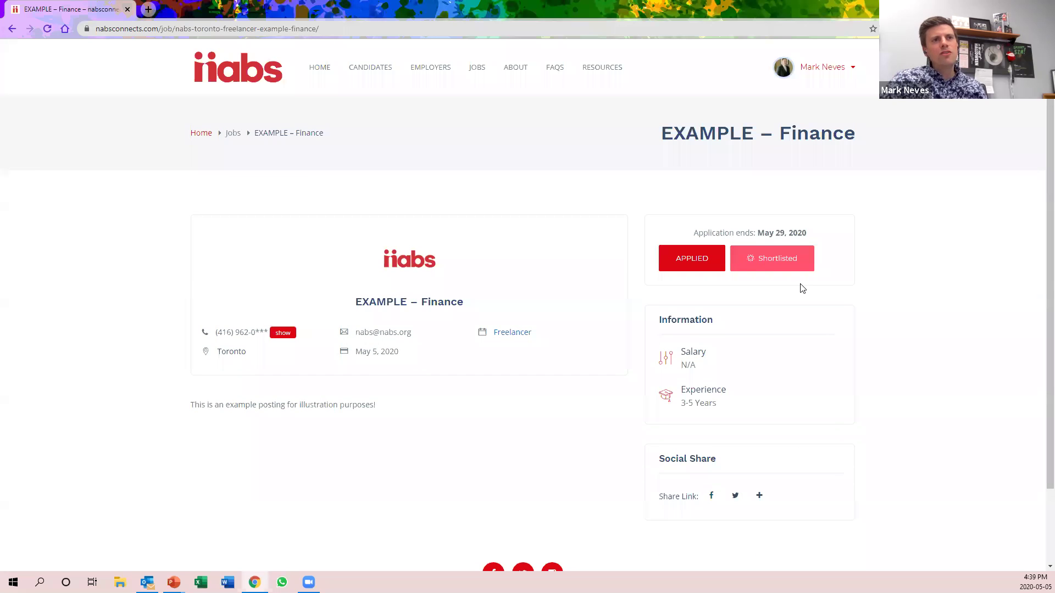
pyautogui.click(772, 264)
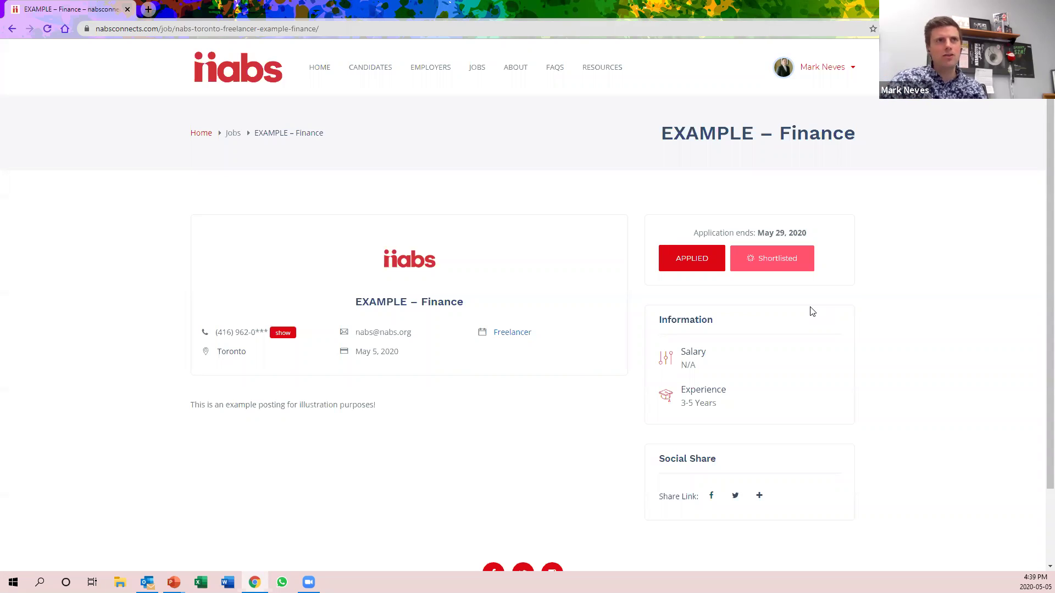
pyautogui.click(761, 263)
pyautogui.moveTo(824, 68)
pyautogui.click(804, 171)
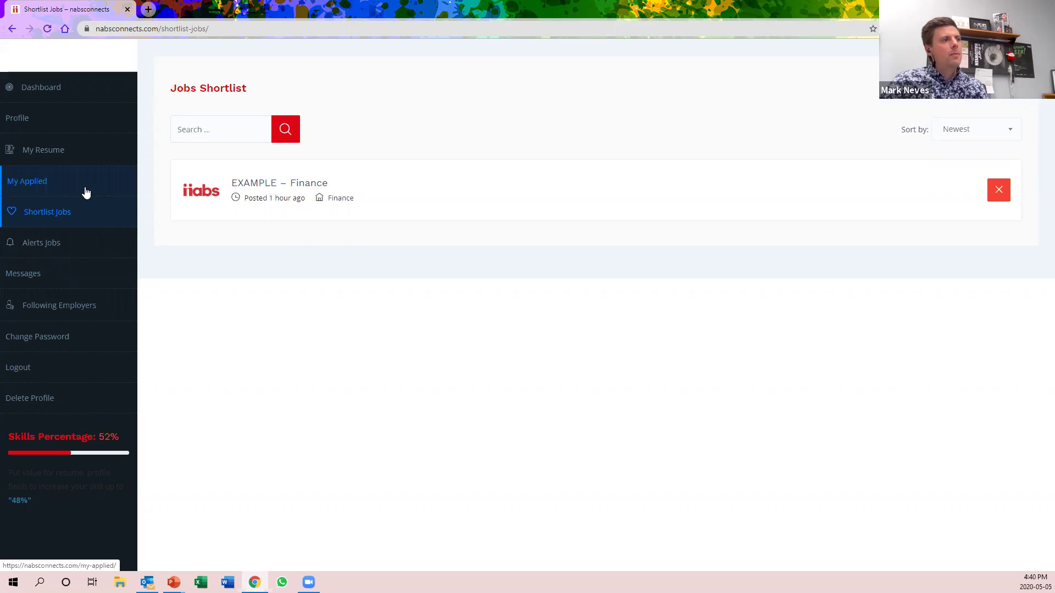
# Review the candidate Dashboard statistics, then log out to the public Find Work home page
pyautogui.click(85, 99)
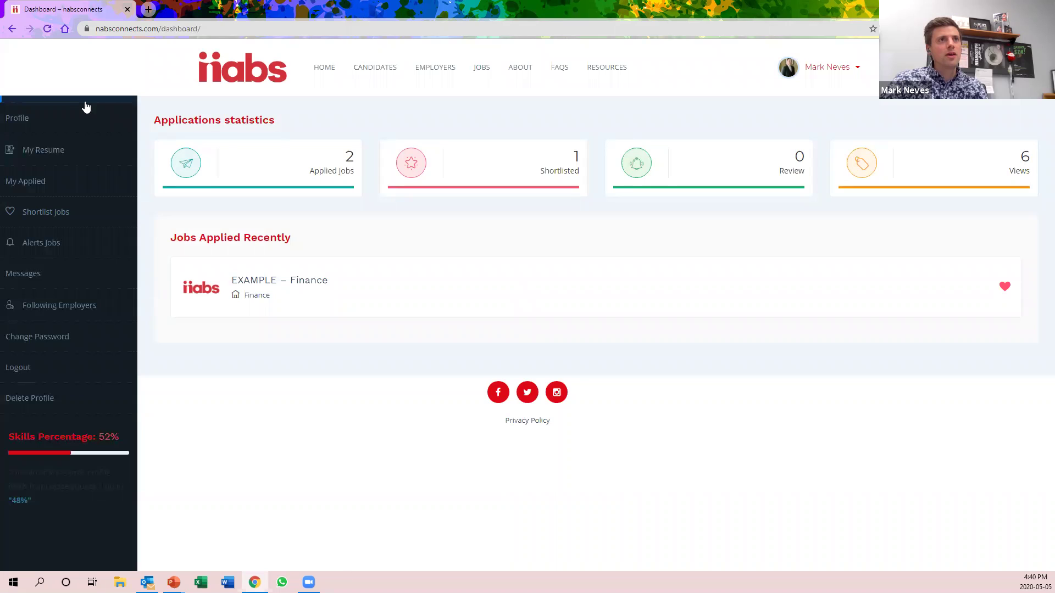
pyautogui.moveTo(817, 74)
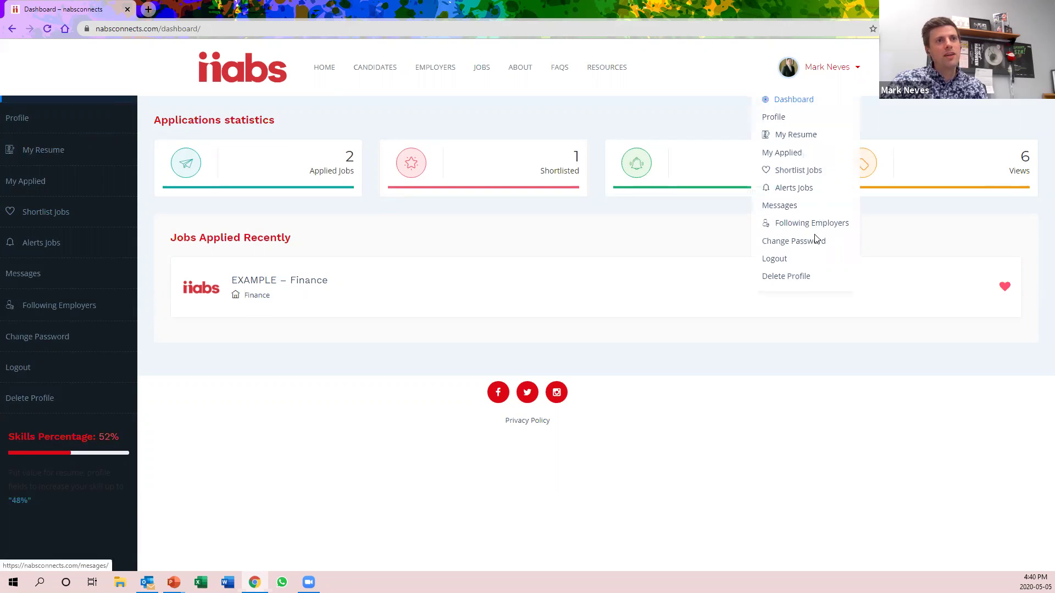
pyautogui.click(772, 258)
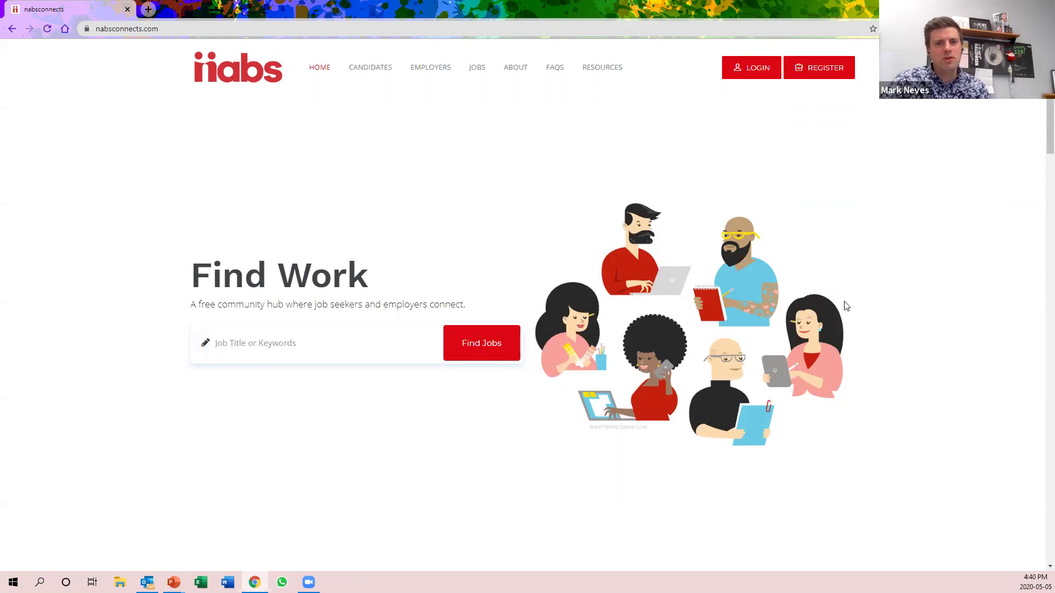
# Bring the PowerPoint slideshow forward and advance from the Live Demo slide to Q&A
pyautogui.click(174, 582)
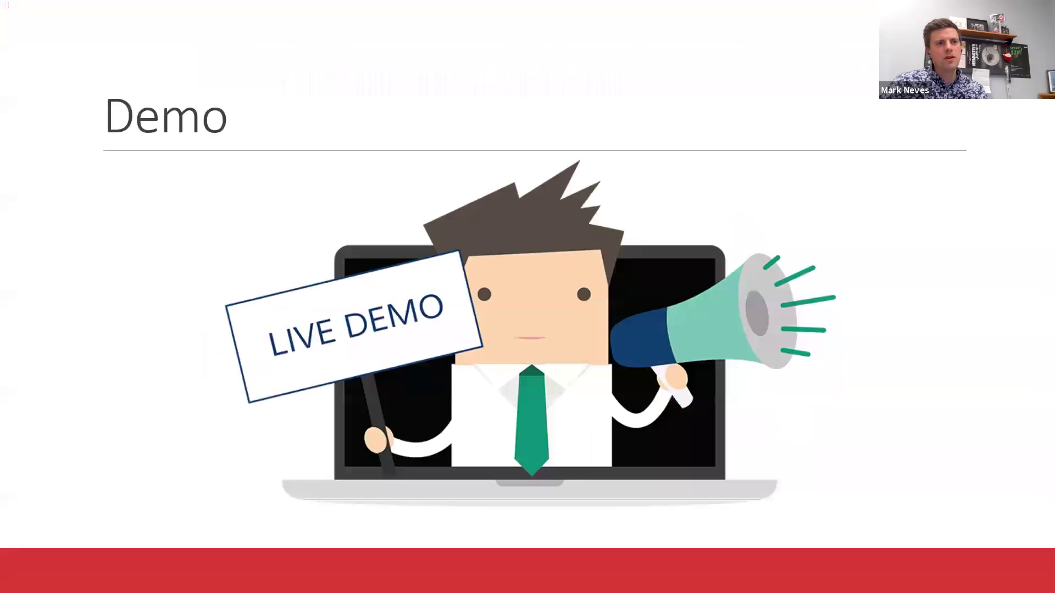
pyautogui.press('Right')
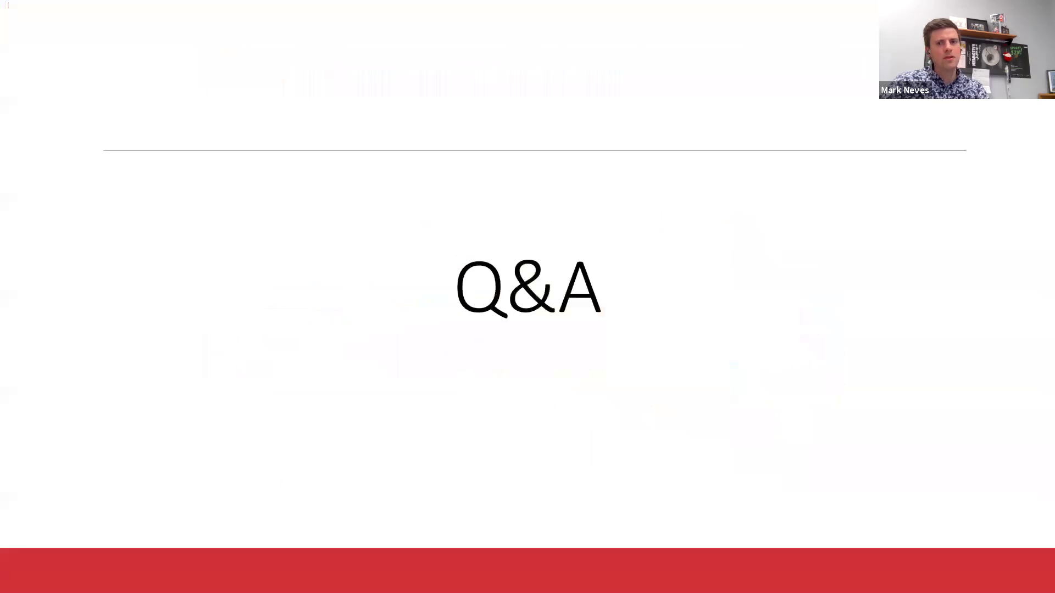